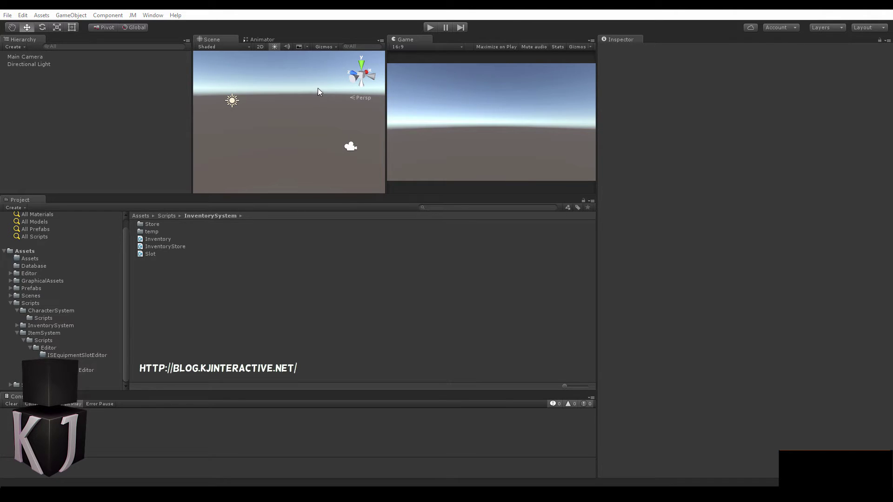
- Shrink the Gizmos 3D Icons size slider fully left to hide the scene icons, then orbit the view
click(334, 47)
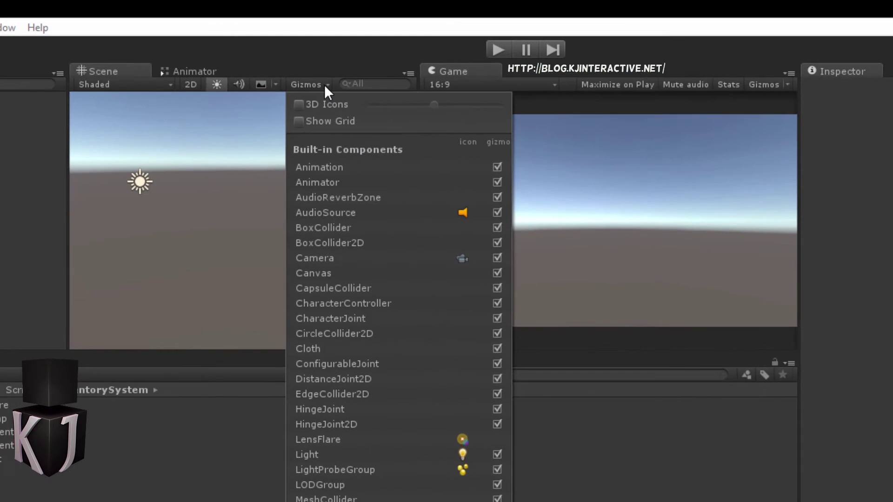
click(319, 62)
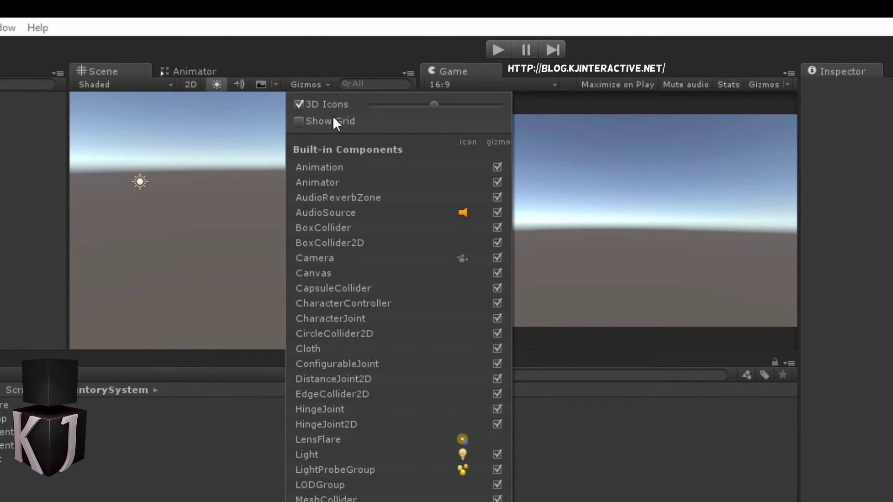
drag(432, 104, 355, 106)
click(299, 104)
click(175, 239)
right_drag(277, 244, 282, 244)
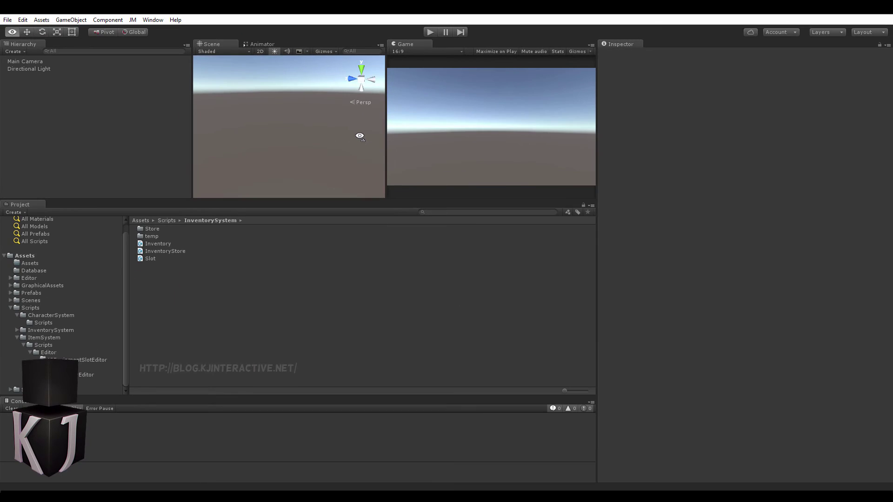
right_drag(359, 137, 257, 148)
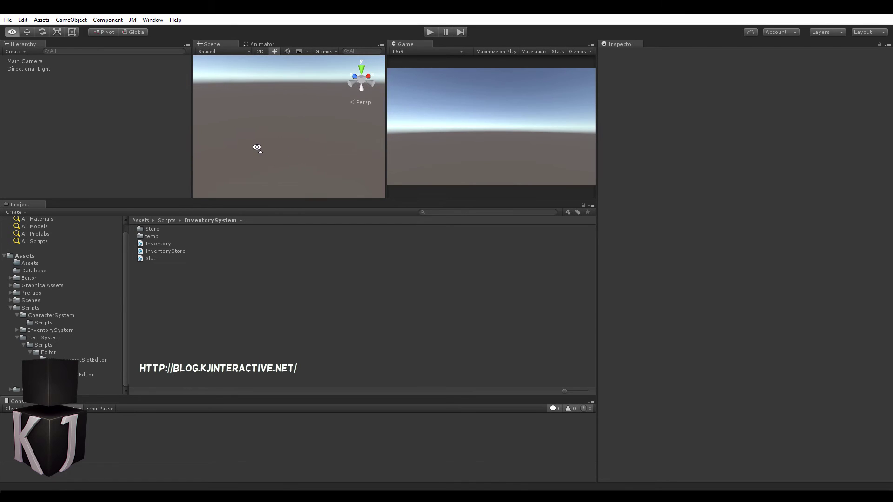
- Enlarge the scene icons with the Gizmos size slider so the light reappears
click(326, 51)
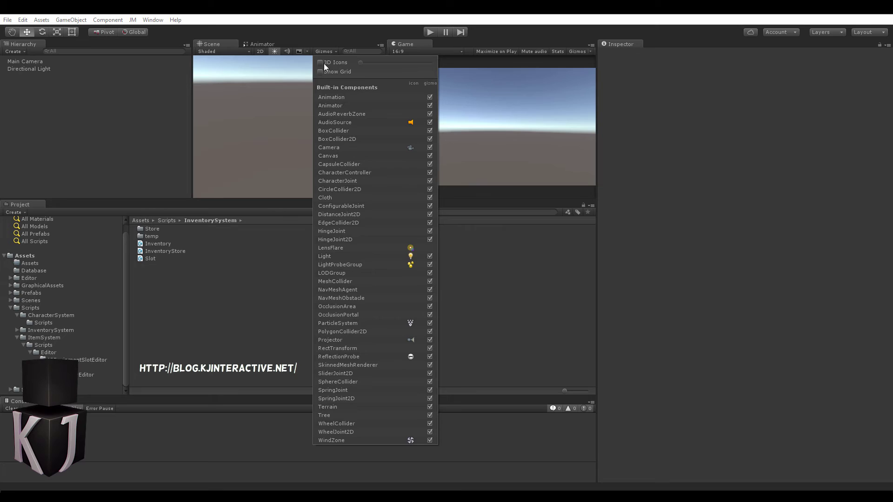
drag(379, 62, 413, 62)
right_drag(307, 84, 277, 110)
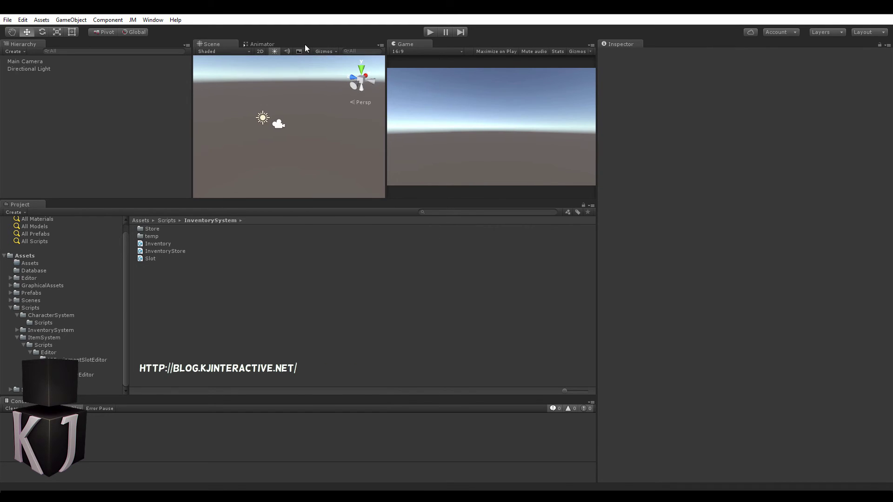
- Turn 3D Icons back on and shrink the scene icons out of sight
click(325, 52)
click(333, 62)
click(370, 62)
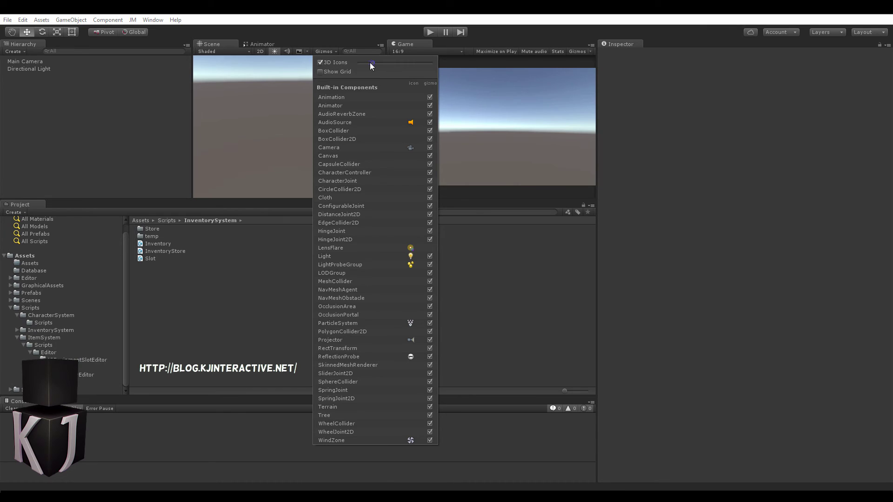